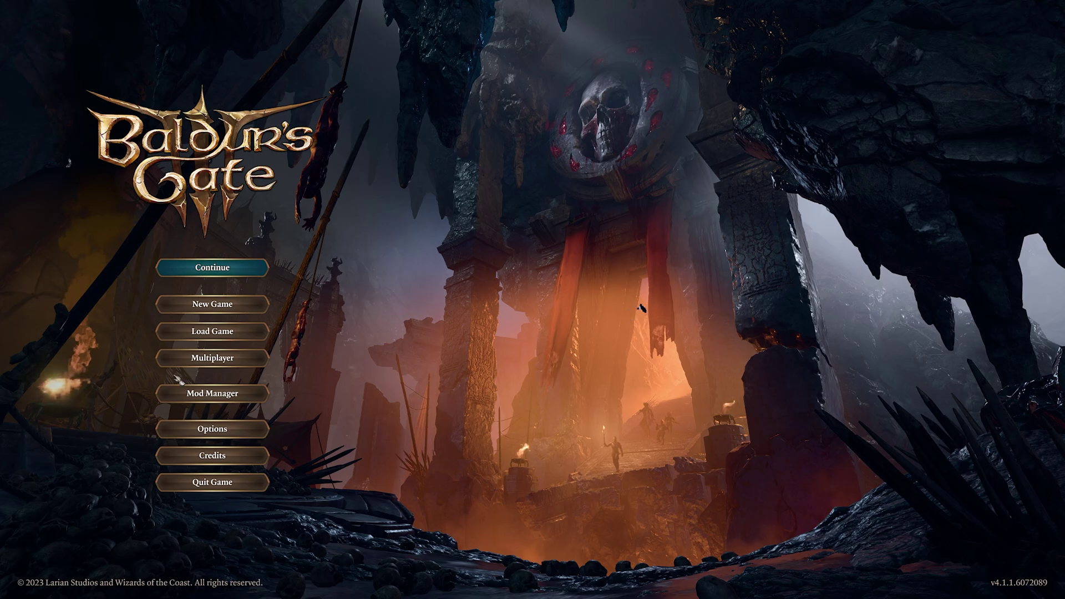
# Open the Mod Manager from the main menu to browse the trending mods
pyautogui.click(236, 395)
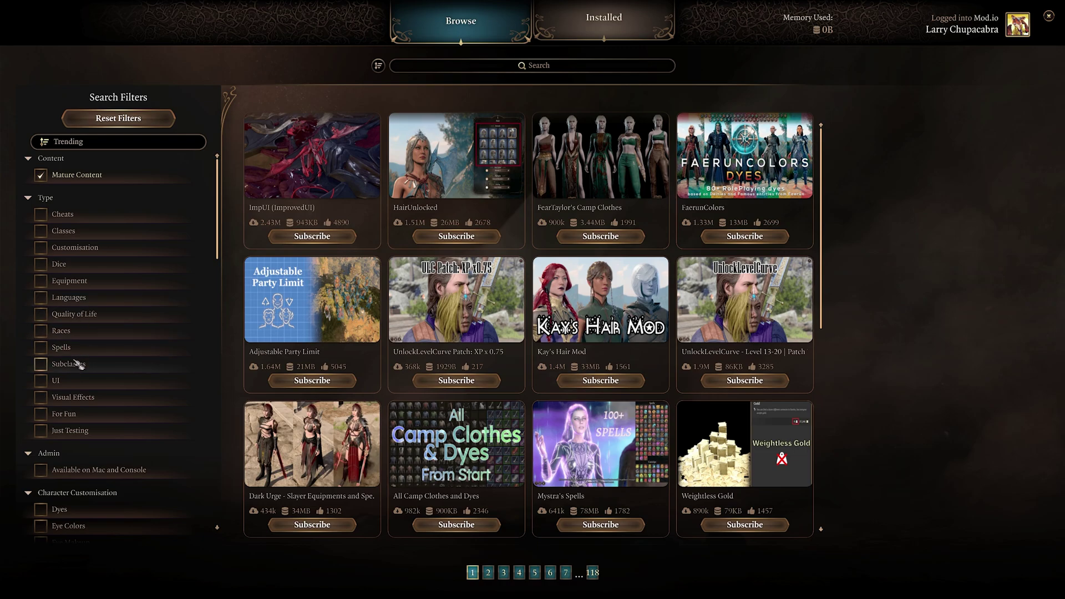
pyautogui.scroll(-12, 78, 350)
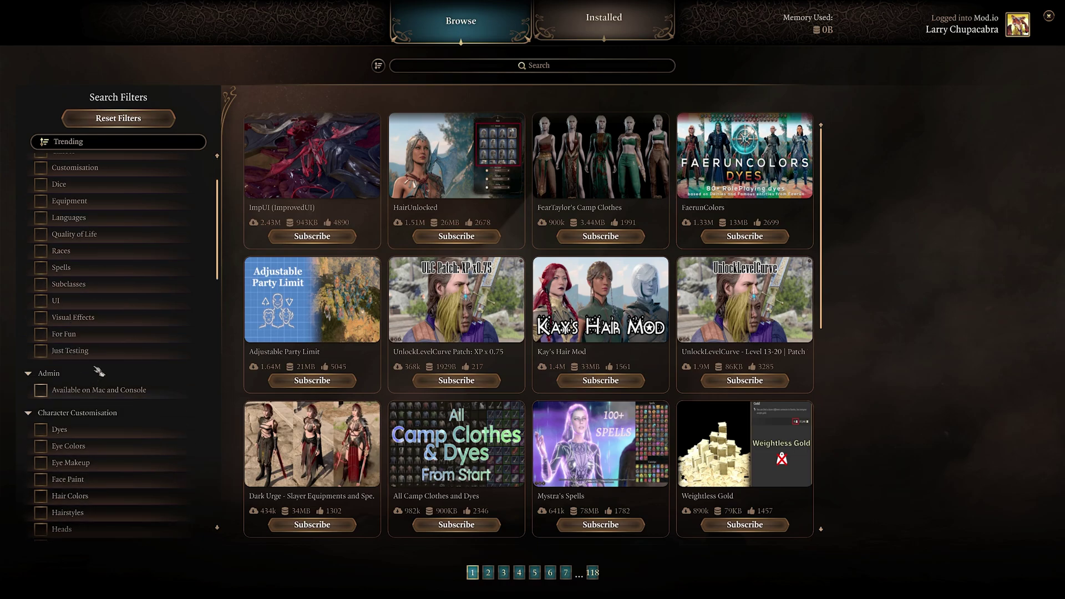
pyautogui.scroll(8, 101, 357)
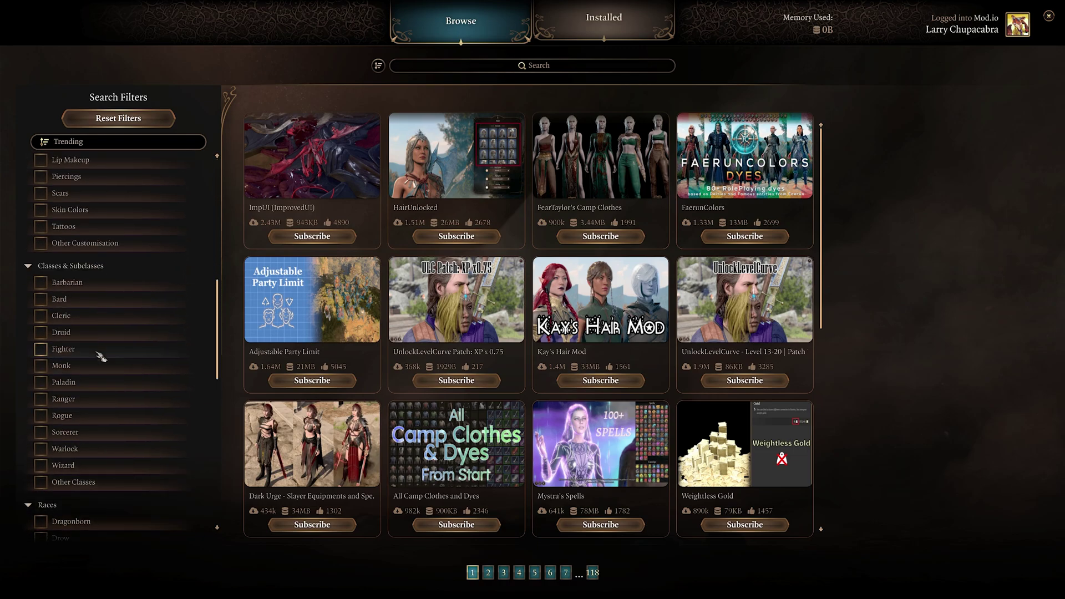
pyautogui.scroll(5, 100, 357)
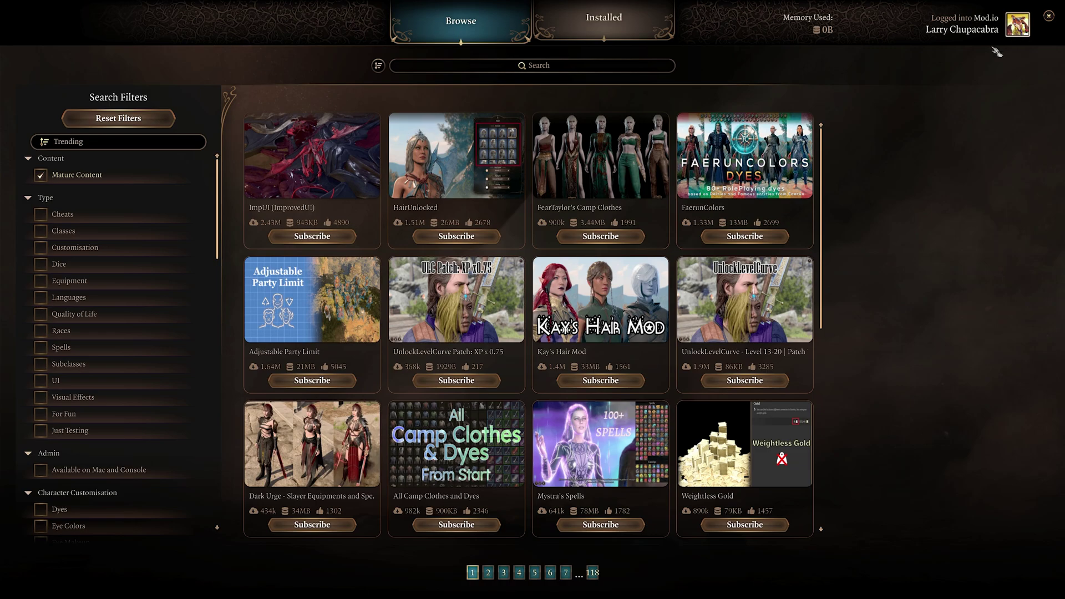
# Subscribe to HairUnlocked, then review its detail page screenshots and description before returning to the grid
pyautogui.click(470, 237)
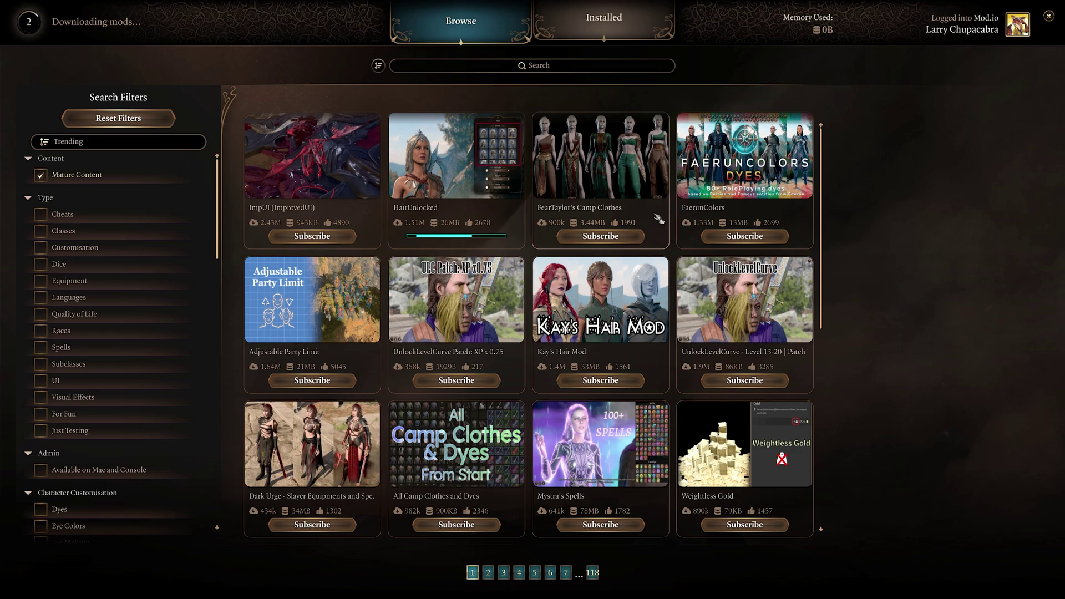
pyautogui.click(461, 181)
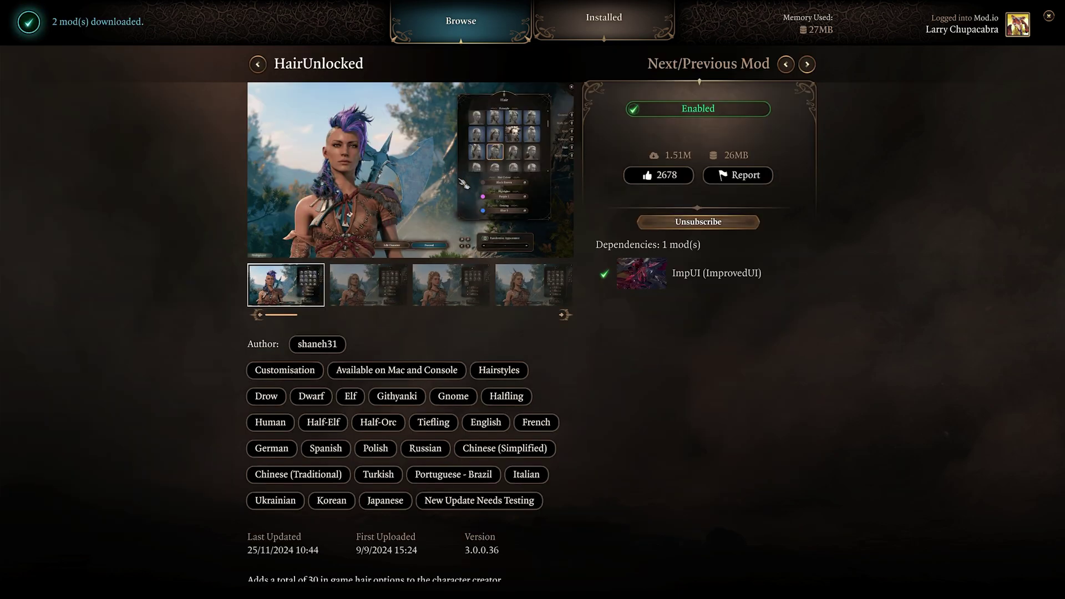
pyautogui.moveTo(513, 290)
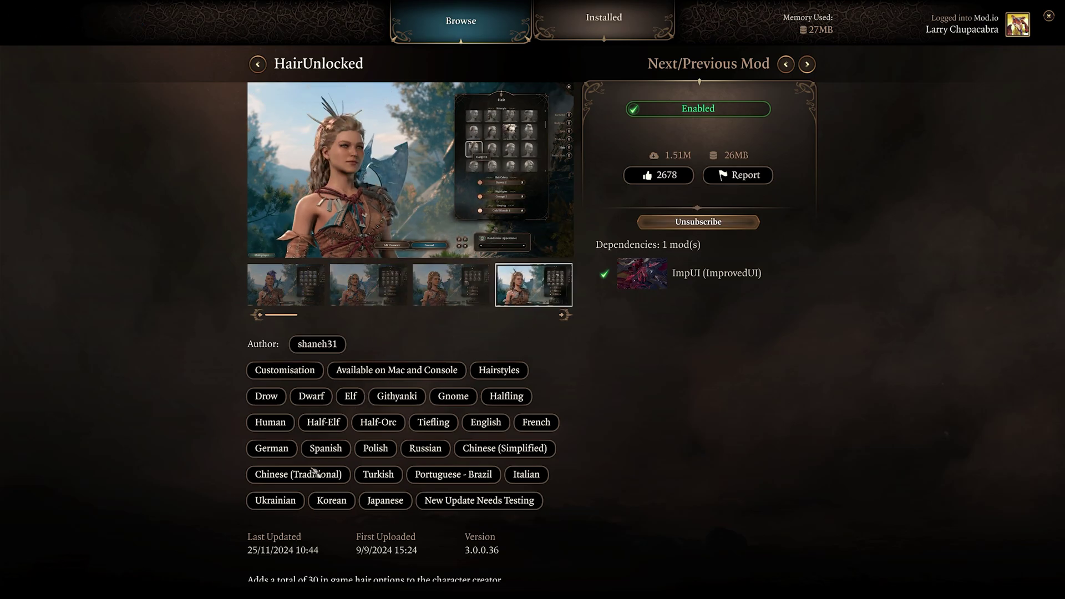
pyautogui.scroll(-2, 312, 579)
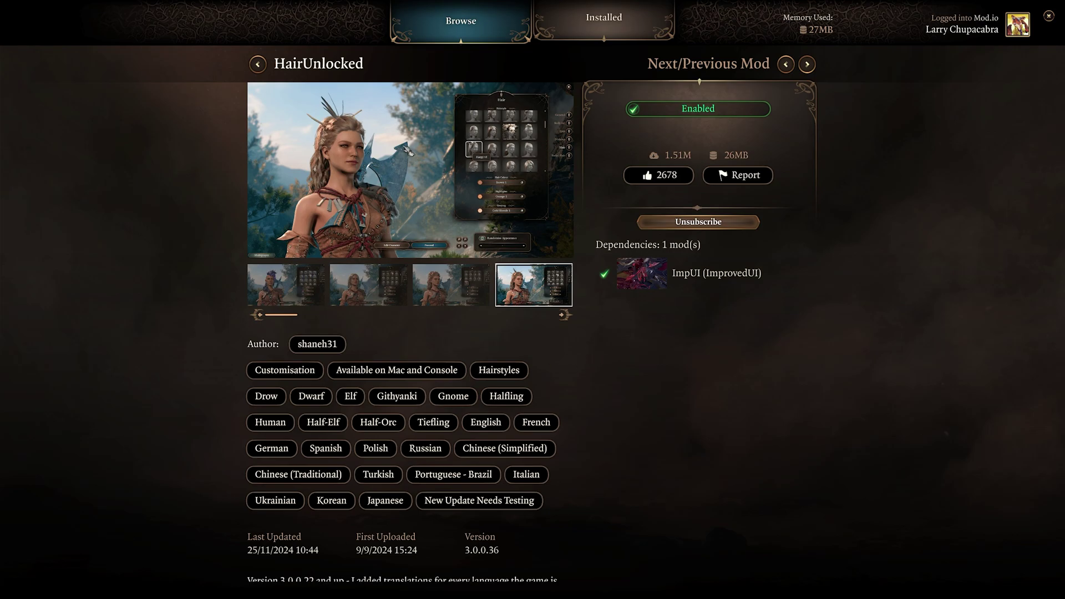
pyautogui.scroll(-1, 294, 584)
pyautogui.scroll(-2, 294, 584)
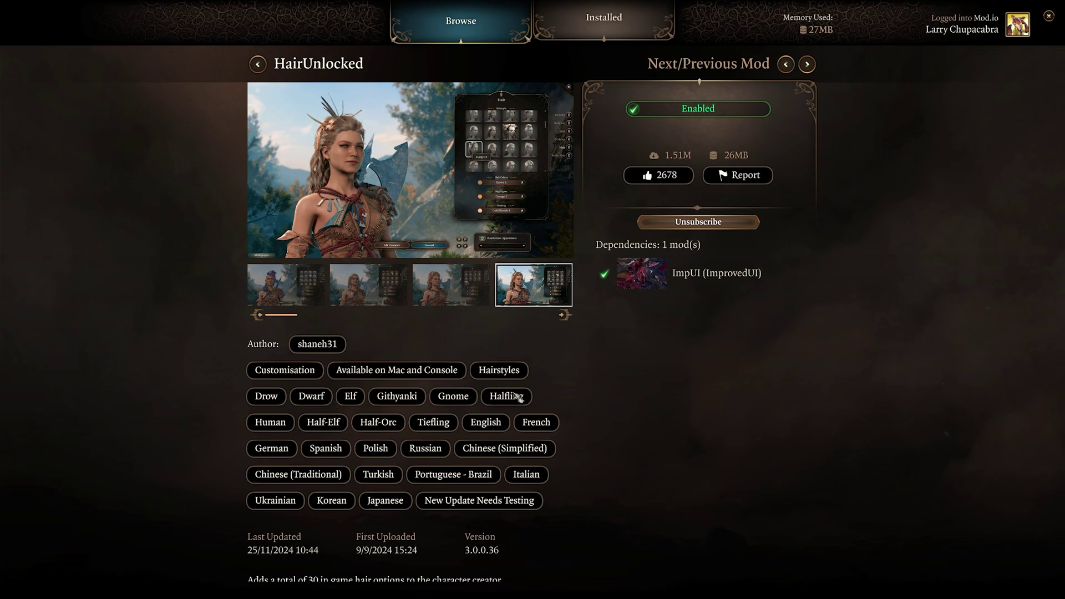
pyautogui.click(259, 65)
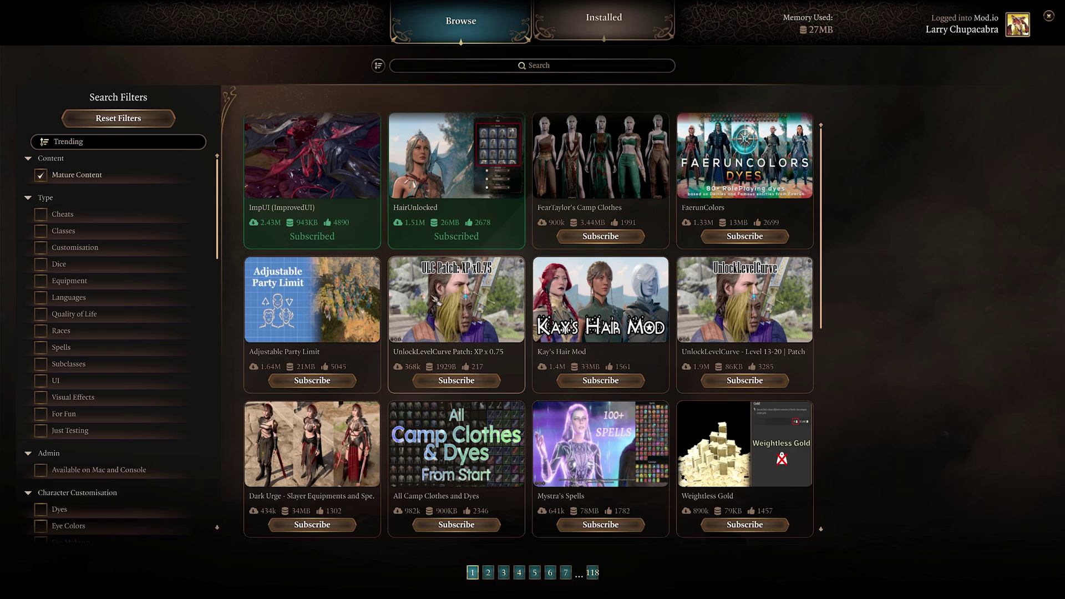
pyautogui.click(319, 302)
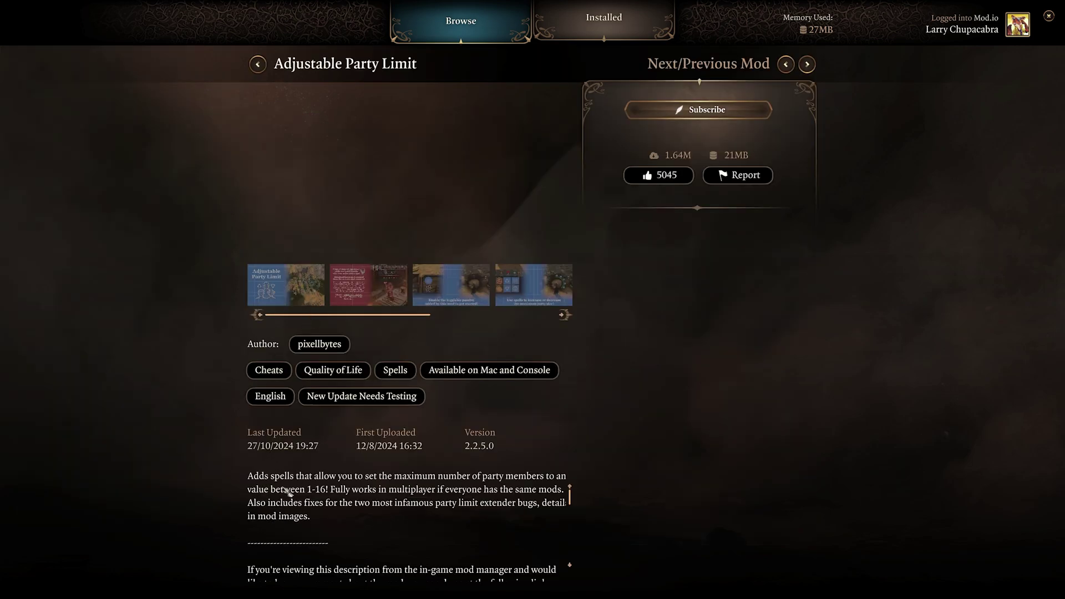
pyautogui.scroll(-3, 396, 491)
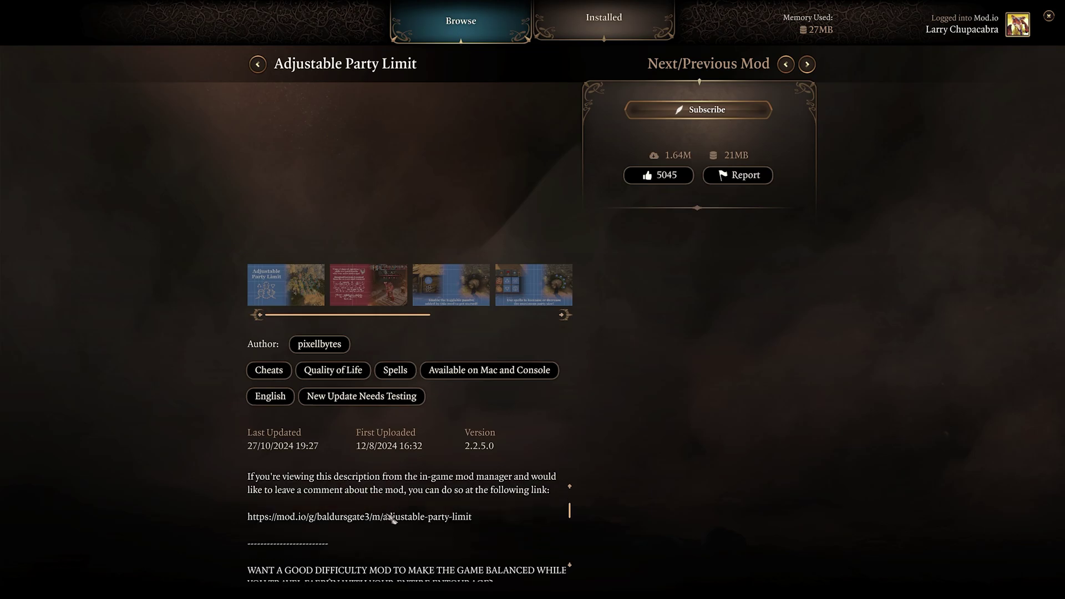
pyautogui.scroll(-7, 392, 518)
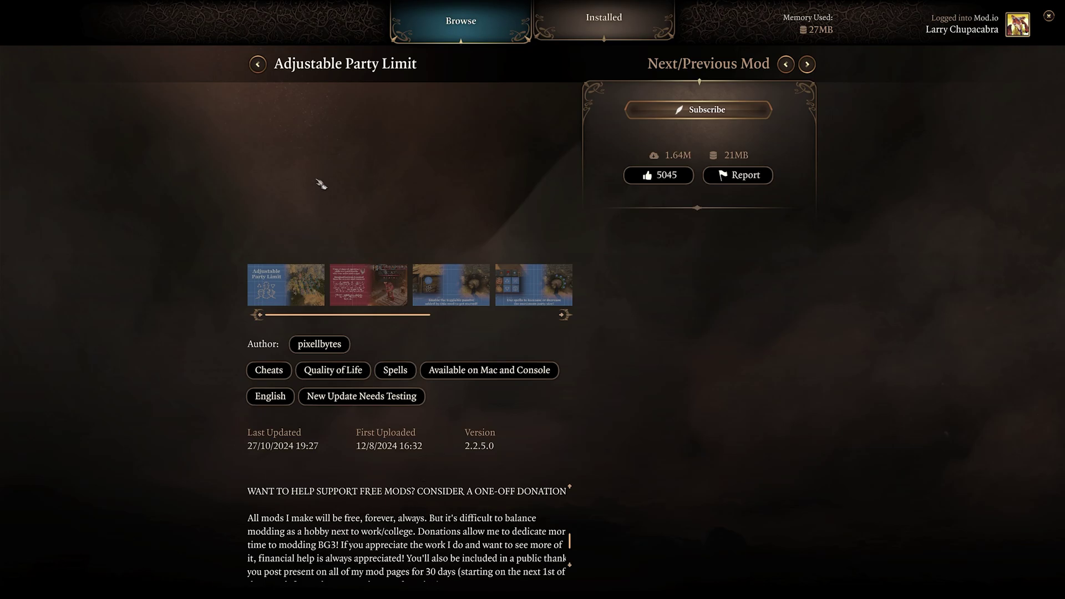
pyautogui.click(257, 64)
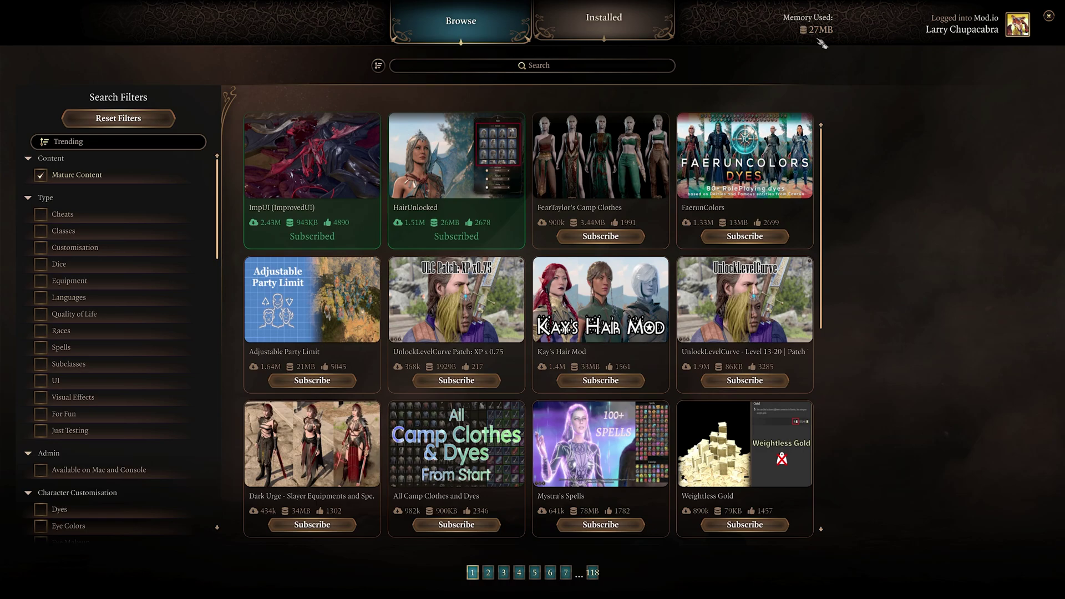
# Filter the Browse grid to Spells mods and subscribe to Mystra's Spells
pyautogui.scroll(-5, 602, 233)
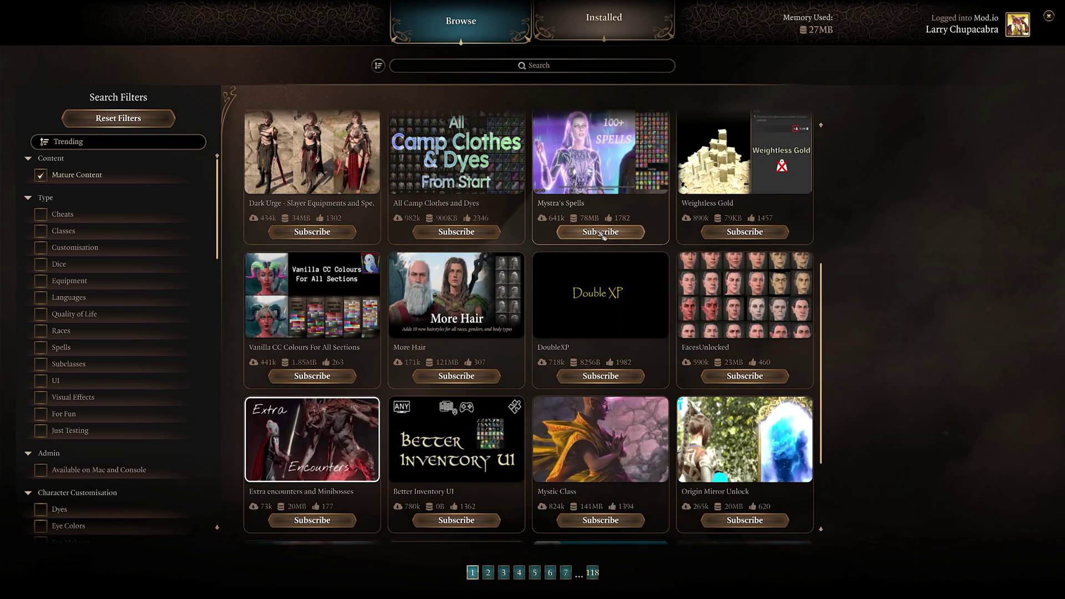
pyautogui.scroll(-2, 602, 236)
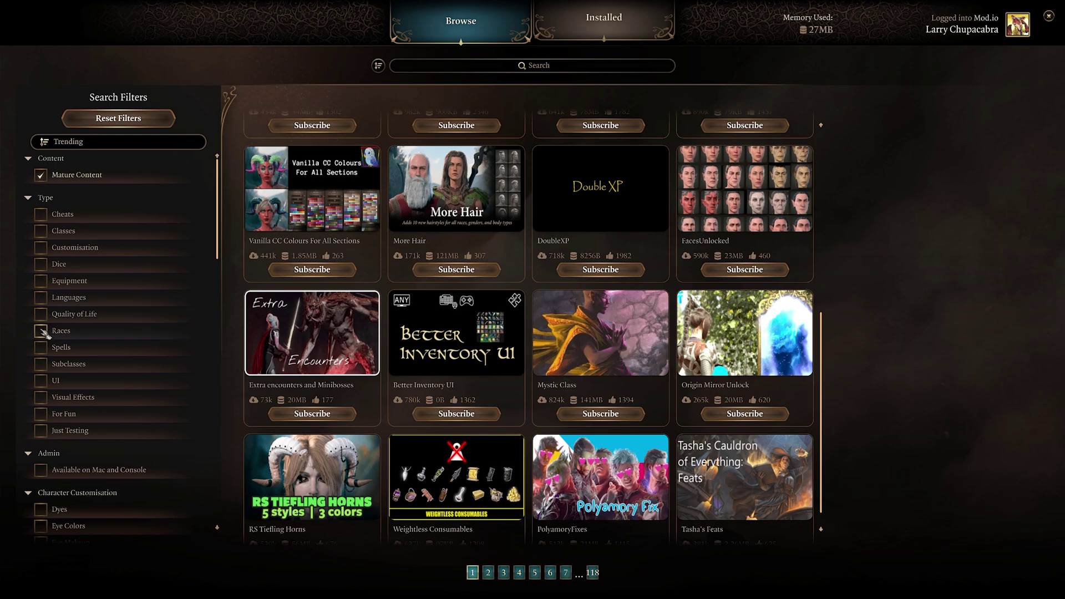
pyautogui.click(41, 347)
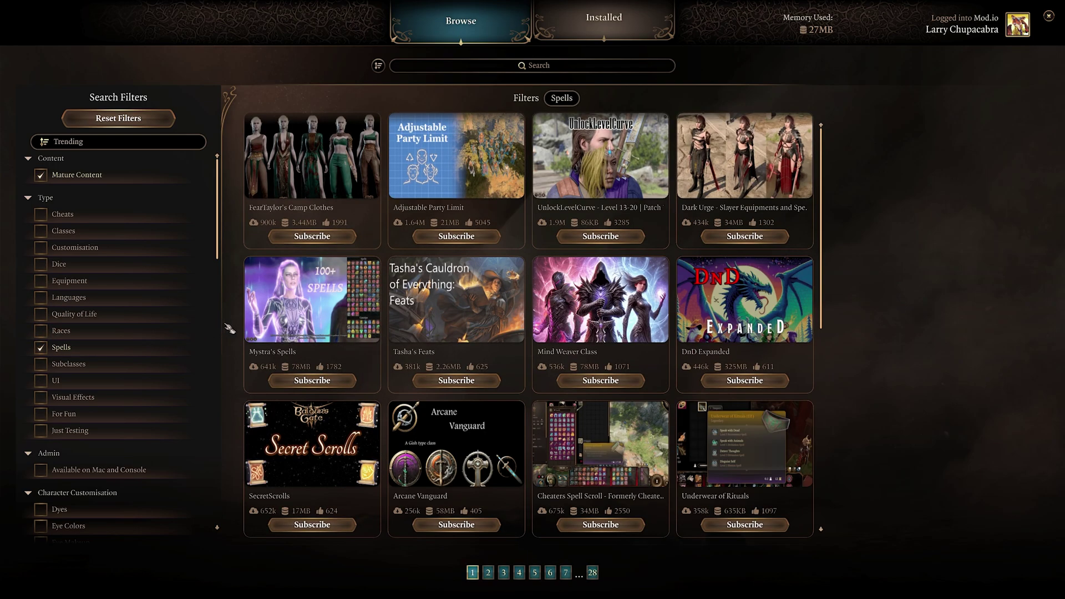
pyautogui.click(312, 382)
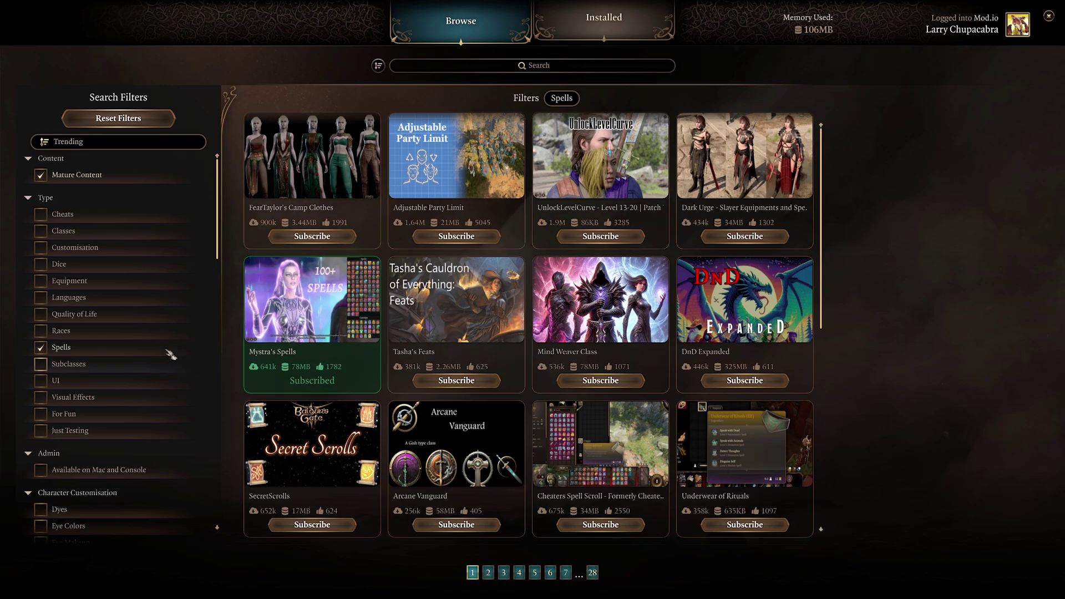
# Clear the Spells filter and subscribe to More Hair from the full mod grid
pyautogui.click(41, 347)
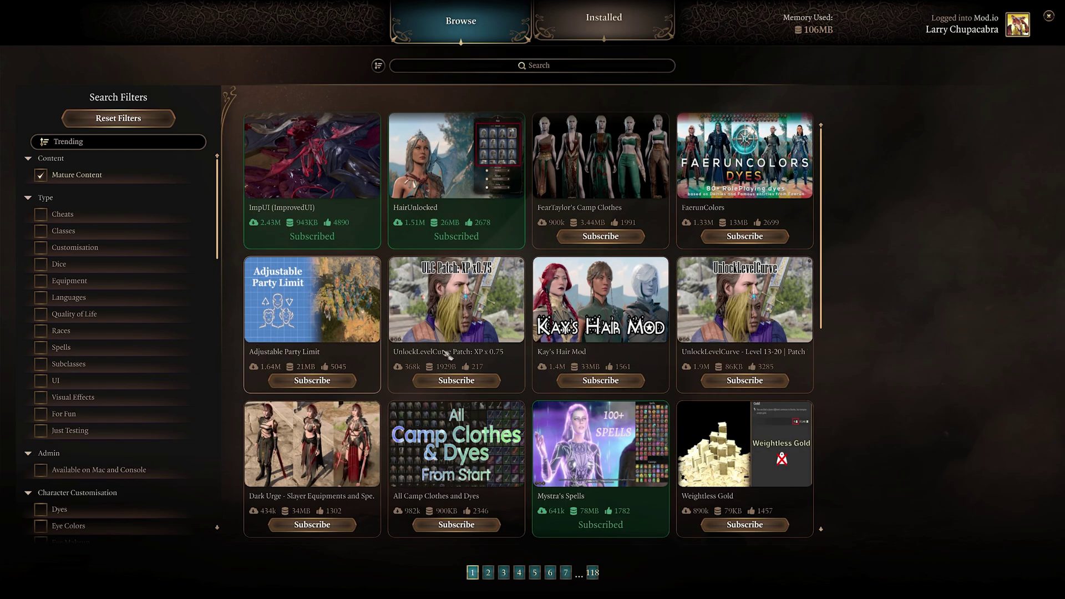
pyautogui.scroll(-4, 469, 383)
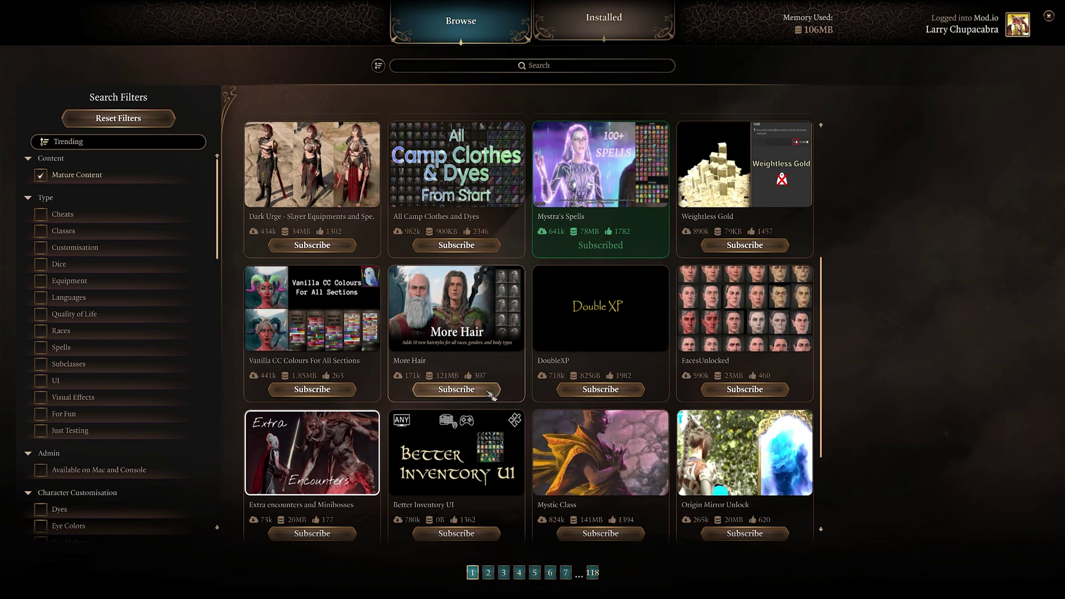
pyautogui.click(491, 394)
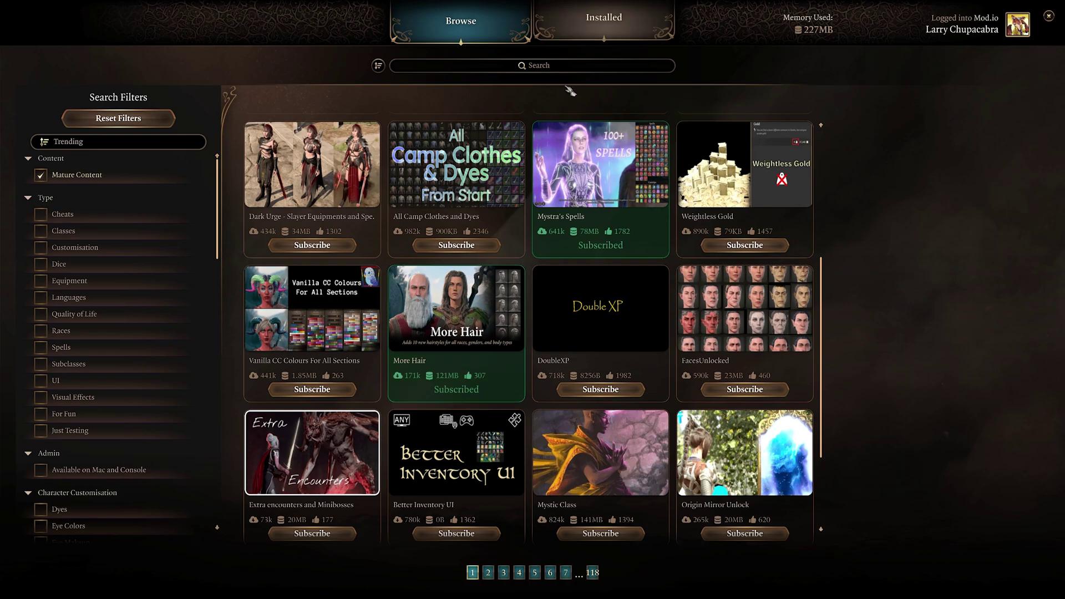
pyautogui.scroll(-1, 570, 235)
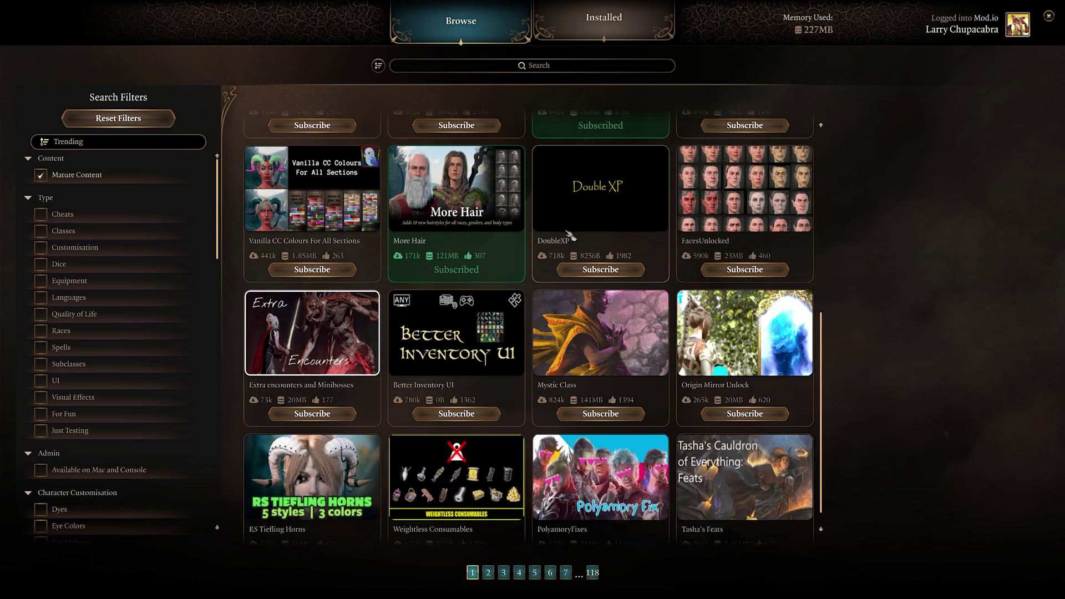
# In the Installed list, disable HairUnlocked, ImpUI, More Hair and Mystra's Spells
pyautogui.click(618, 28)
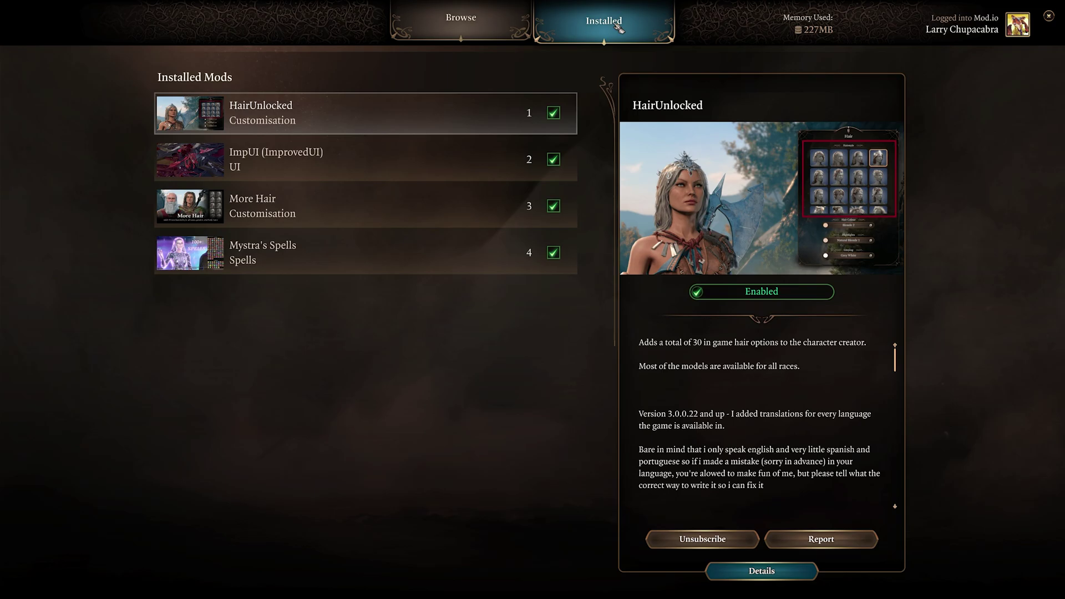
pyautogui.click(553, 113)
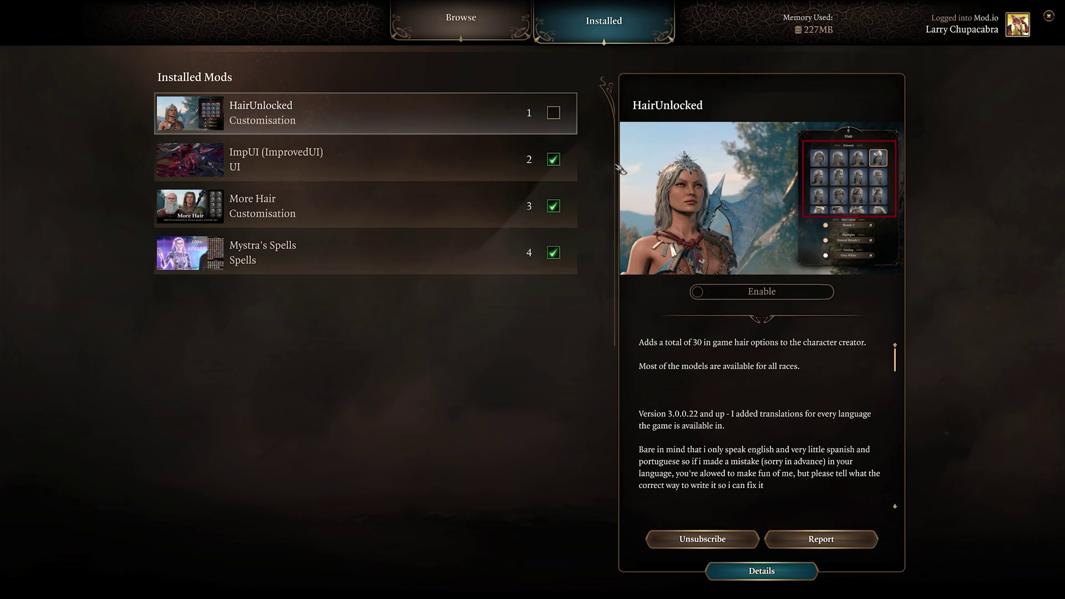
pyautogui.click(554, 159)
pyautogui.click(555, 207)
pyautogui.click(554, 253)
# Re-enable all four mods and select HairUnlocked to view its details
pyautogui.click(554, 253)
pyautogui.click(554, 205)
pyautogui.click(554, 159)
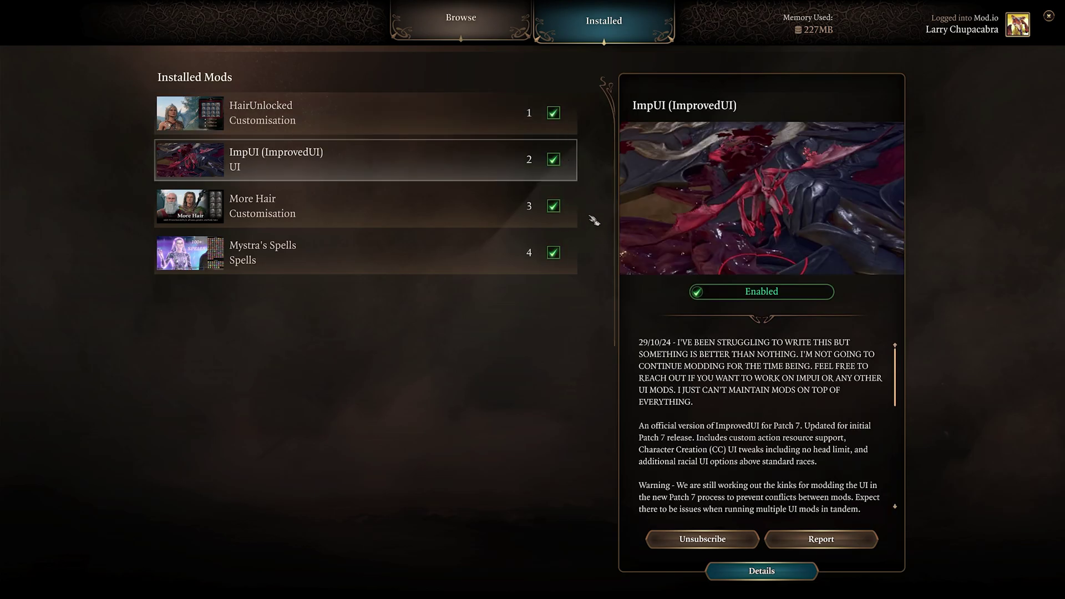
pyautogui.click(554, 112)
pyautogui.click(478, 113)
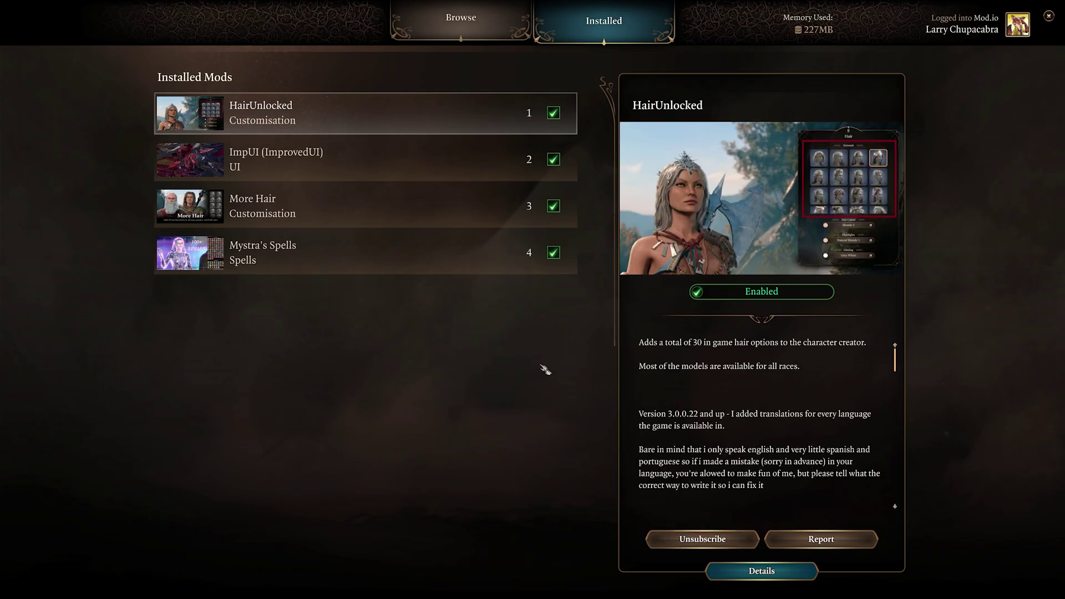
# Unsubscribe from HairUnlocked, ImpUI, More Hair and Mystra's Spells, then return to Browse
pyautogui.click(703, 538)
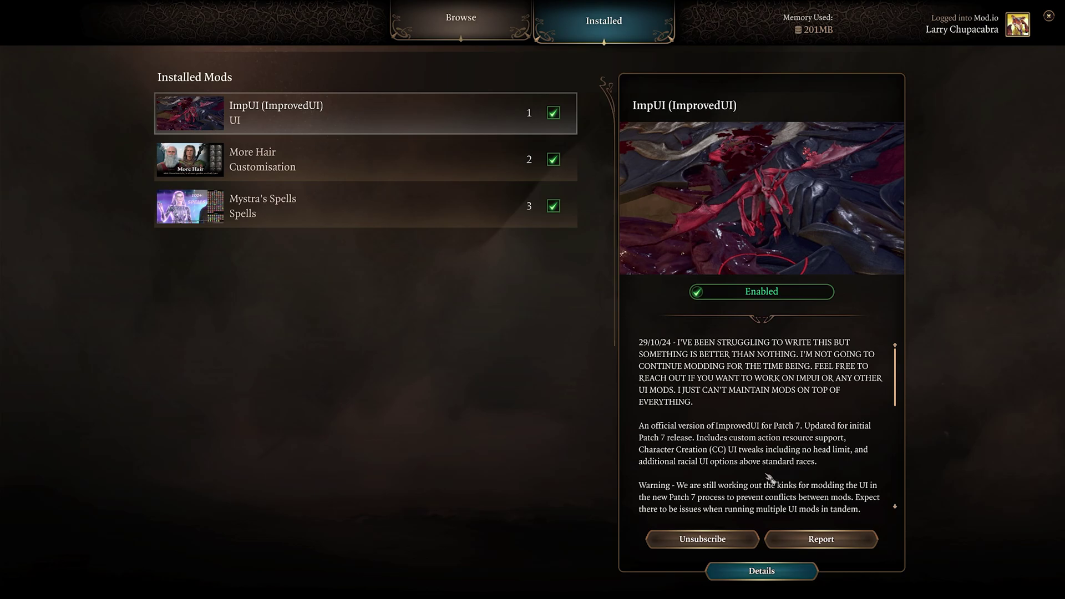
pyautogui.click(715, 546)
pyautogui.click(715, 546)
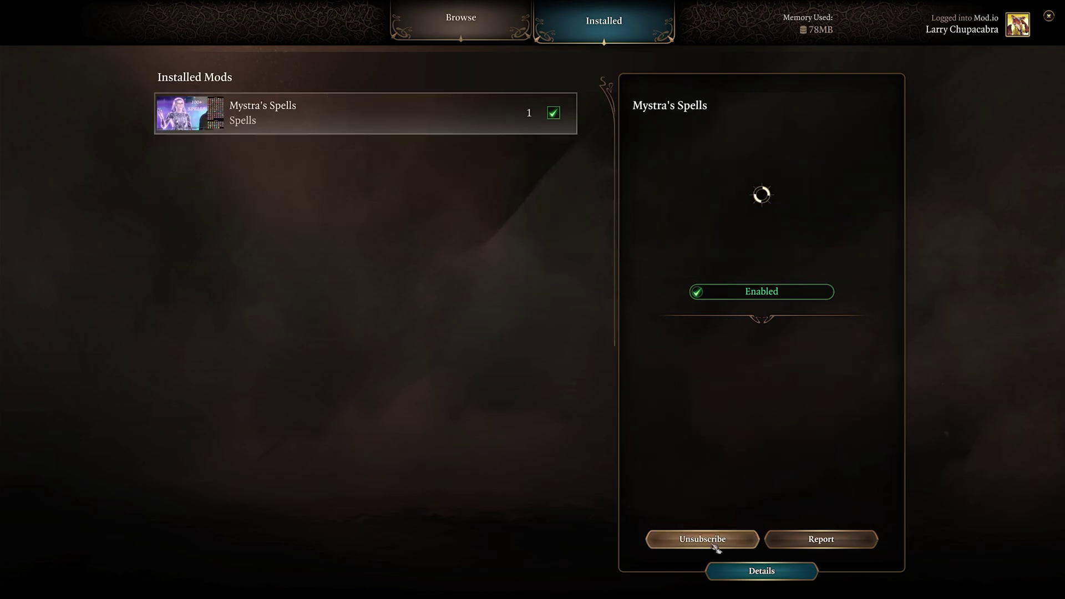
pyautogui.click(714, 544)
pyautogui.click(430, 14)
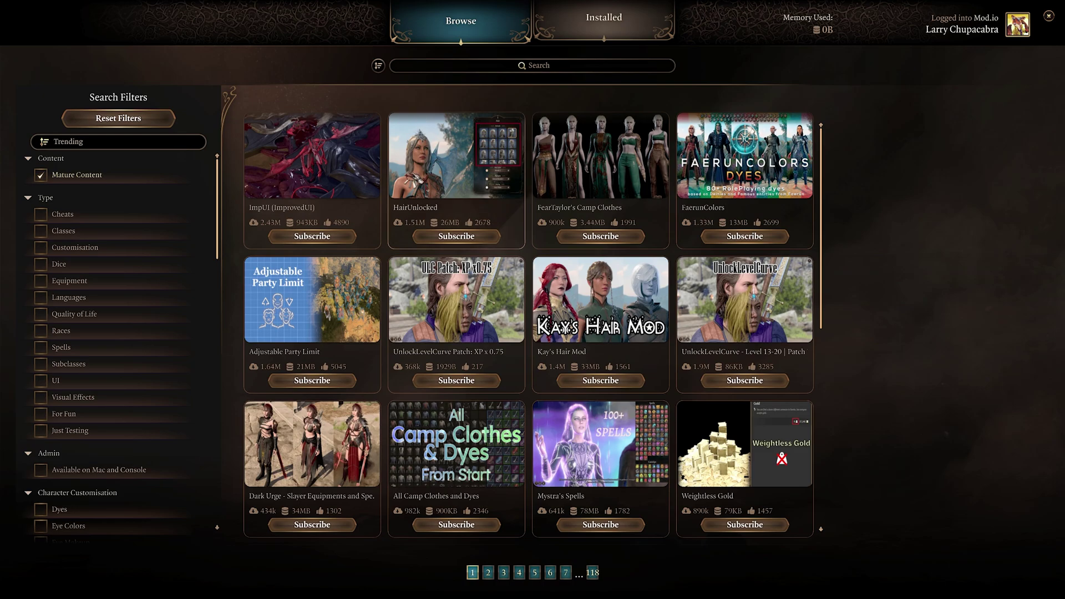
# Close the Mod Manager, returning to Baldur's Gate 3's main menu
pyautogui.scroll(-3, 417, 183)
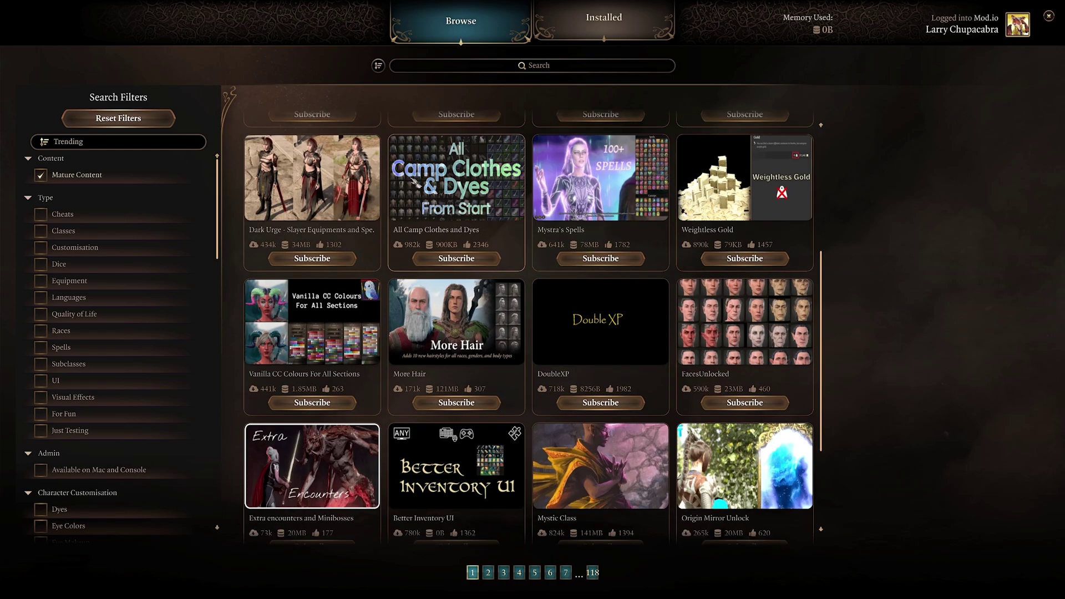
pyautogui.scroll(-2, 413, 183)
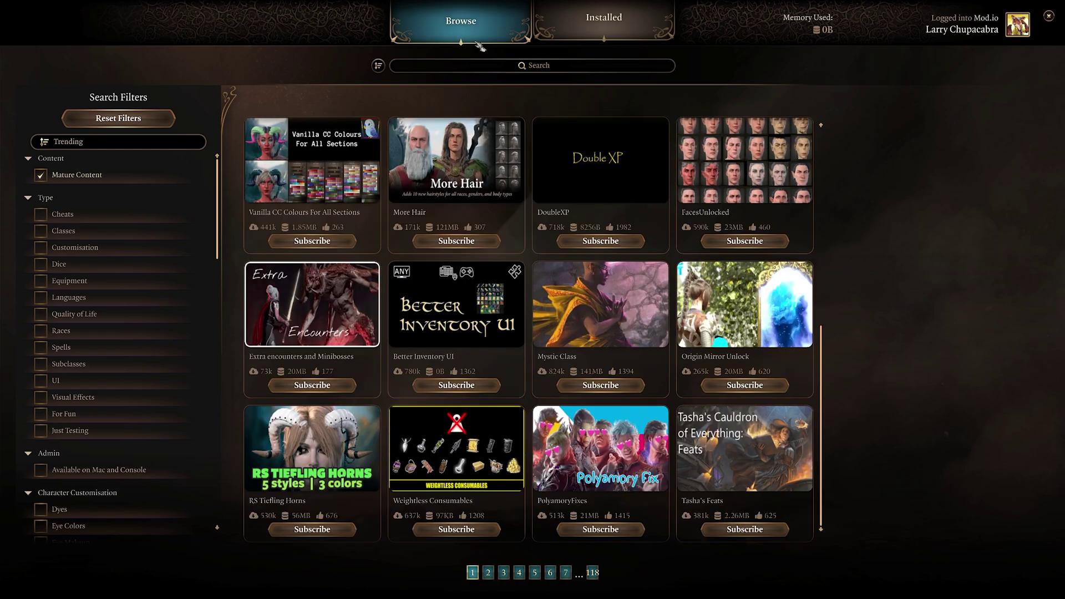
pyautogui.click(1049, 16)
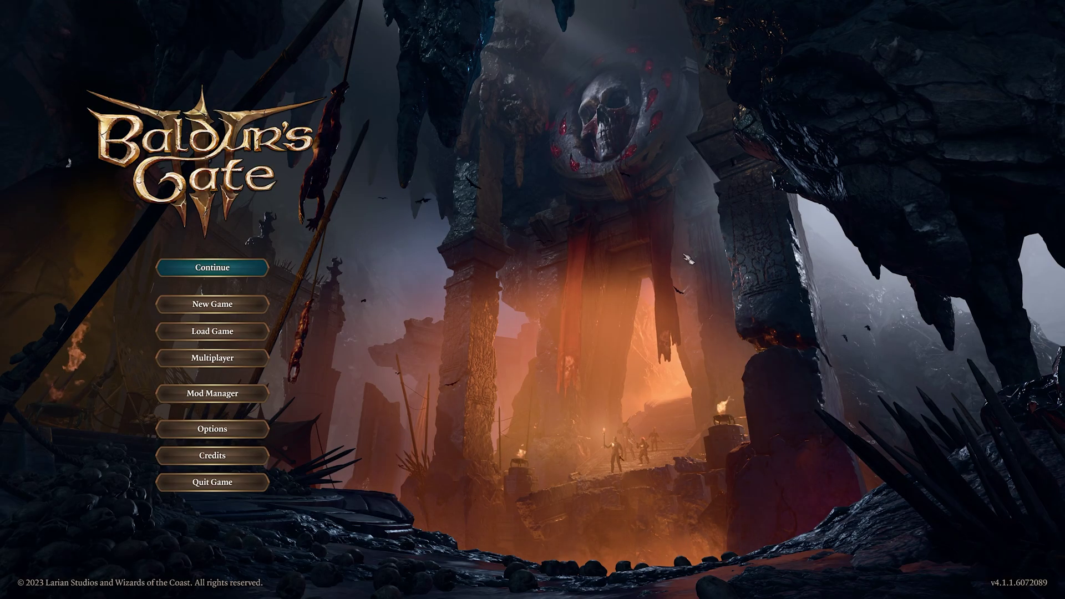